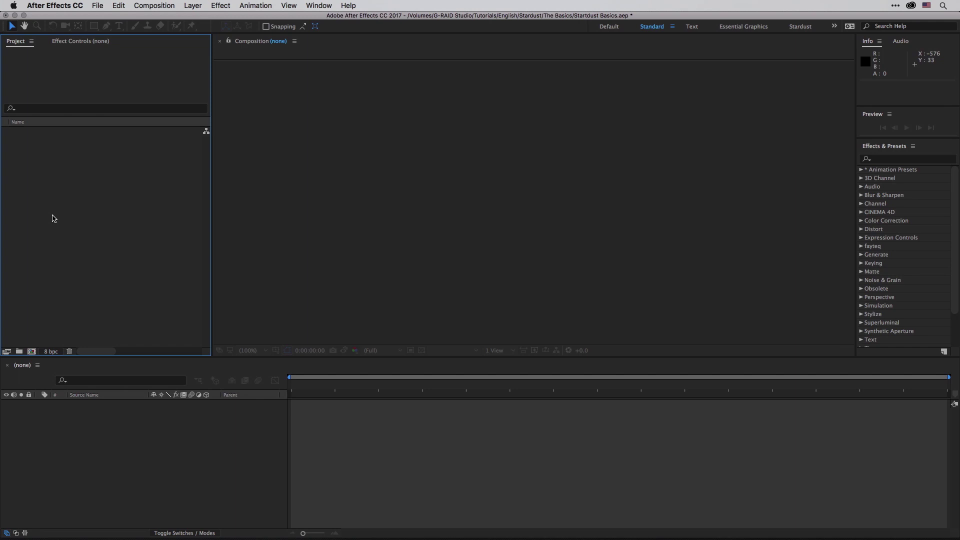
- Create the HDTV 1080 25 composition Comp 1 and a comp-size 1920×1080 black solid
left_click(31, 351)
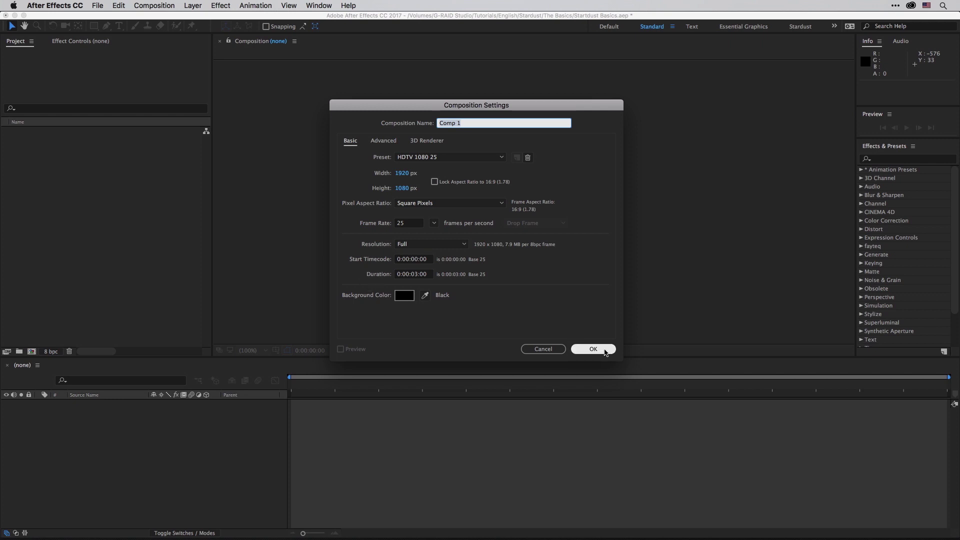
left_click(594, 349)
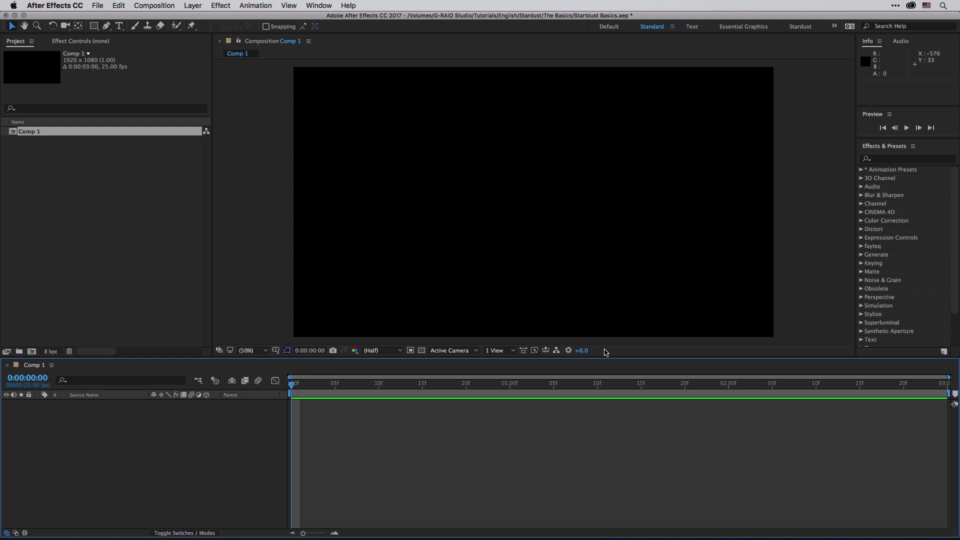
key("super+y")
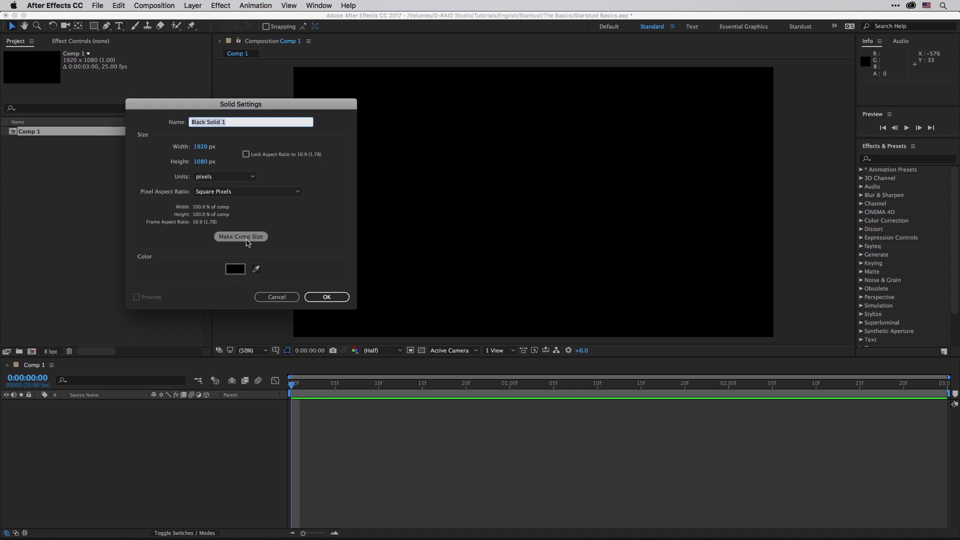
left_click(246, 239)
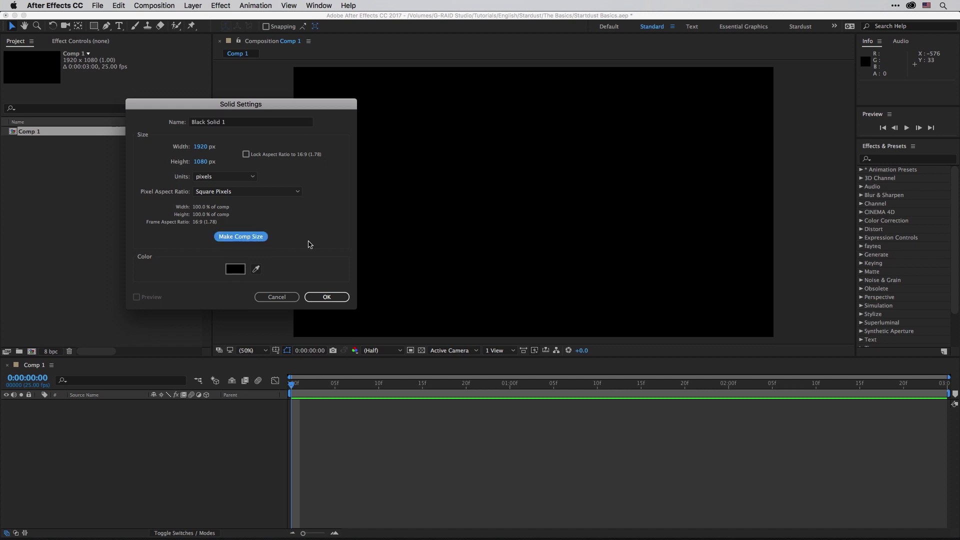
- Add Black Solid 1, apply Superluminal > Stardust, and dock its node panel beside the viewer
left_click(339, 299)
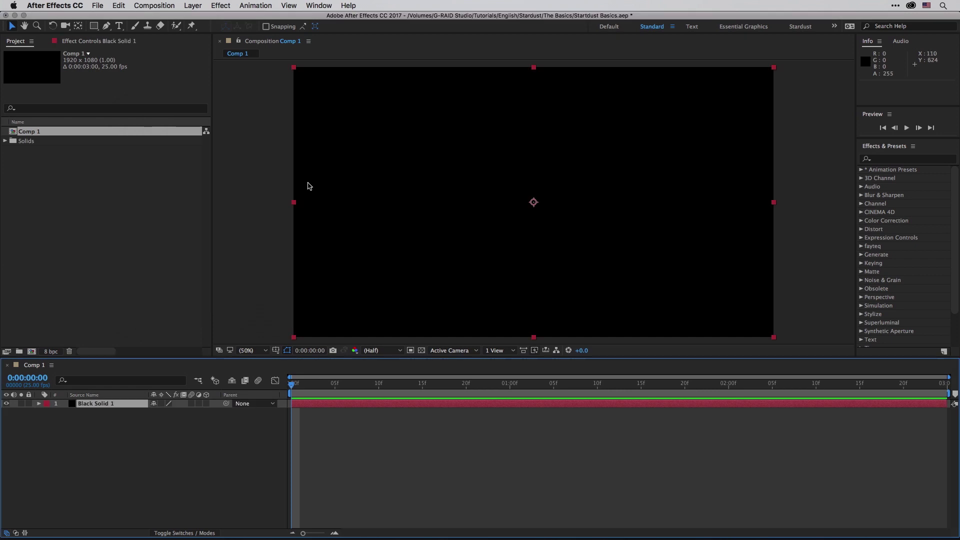
left_click(224, 5)
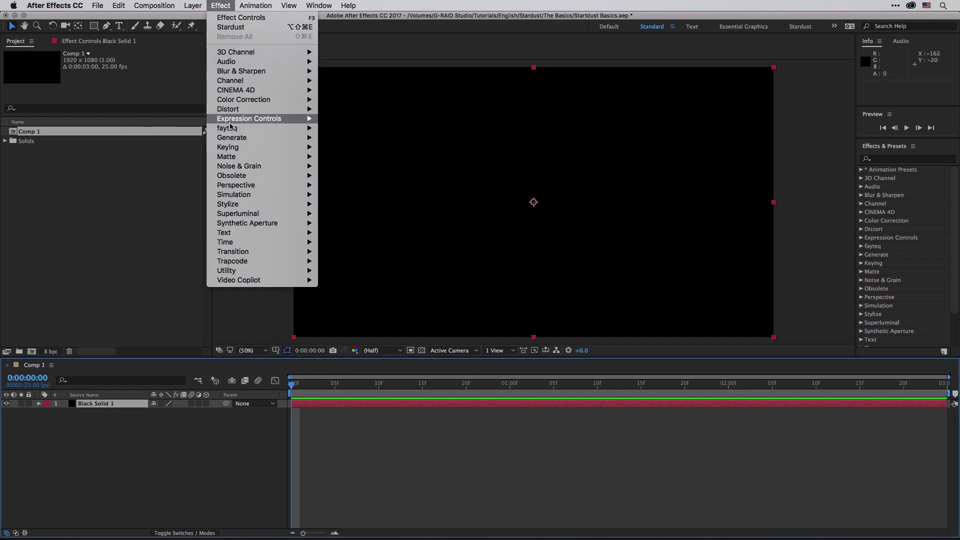
mouse_move(273, 214)
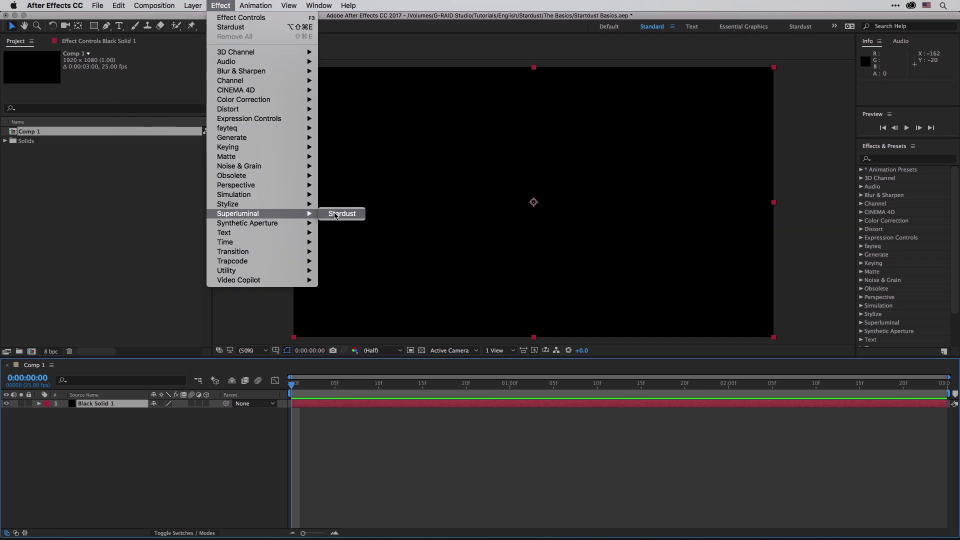
left_click(334, 214)
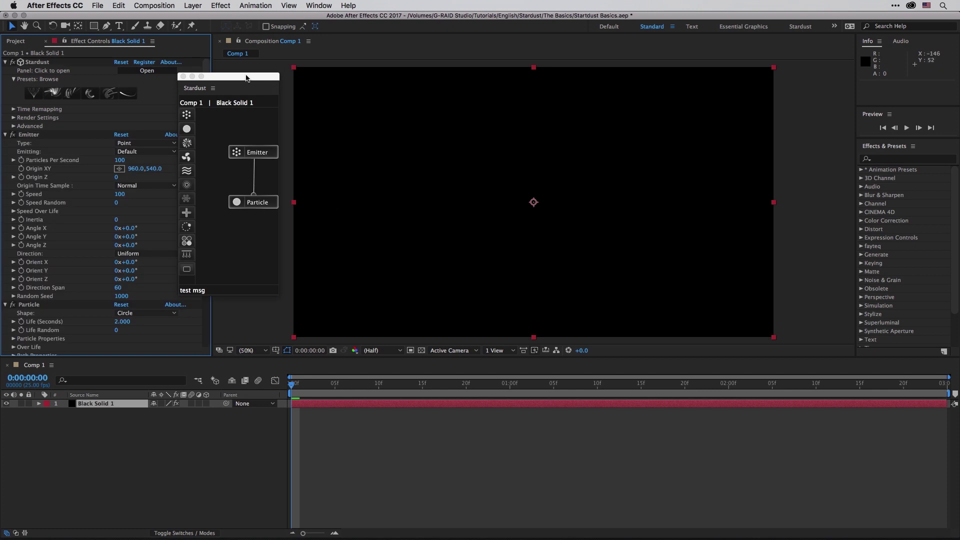
left_click_drag(244, 78, 283, 85)
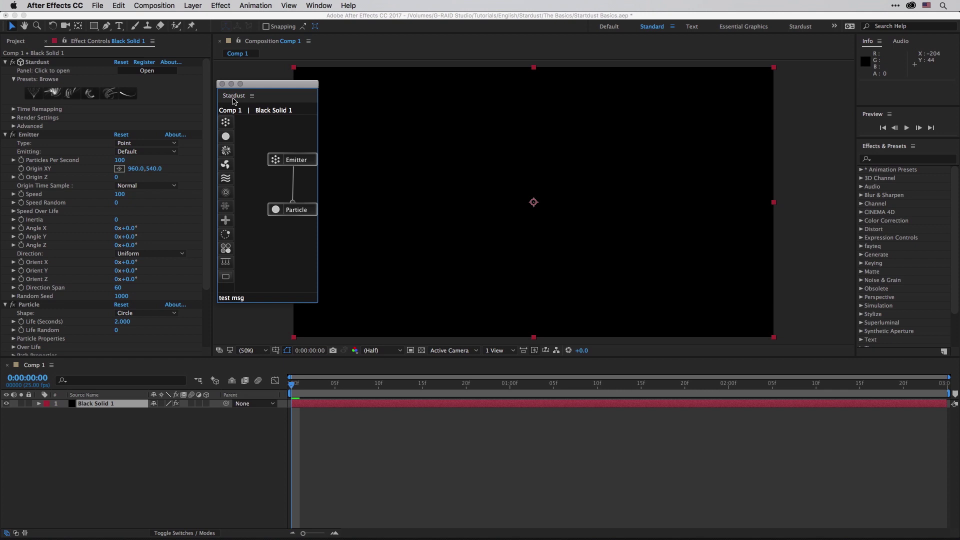
left_click_drag(233, 100, 224, 110)
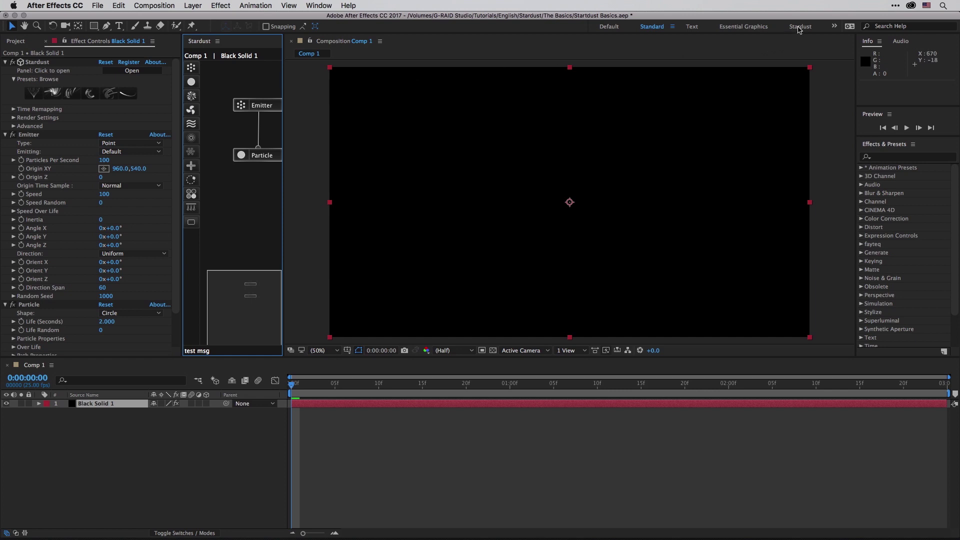
- Switch to the Stardust workspace and show Black Solid 1's Stardust Effect Controls
left_click(798, 27)
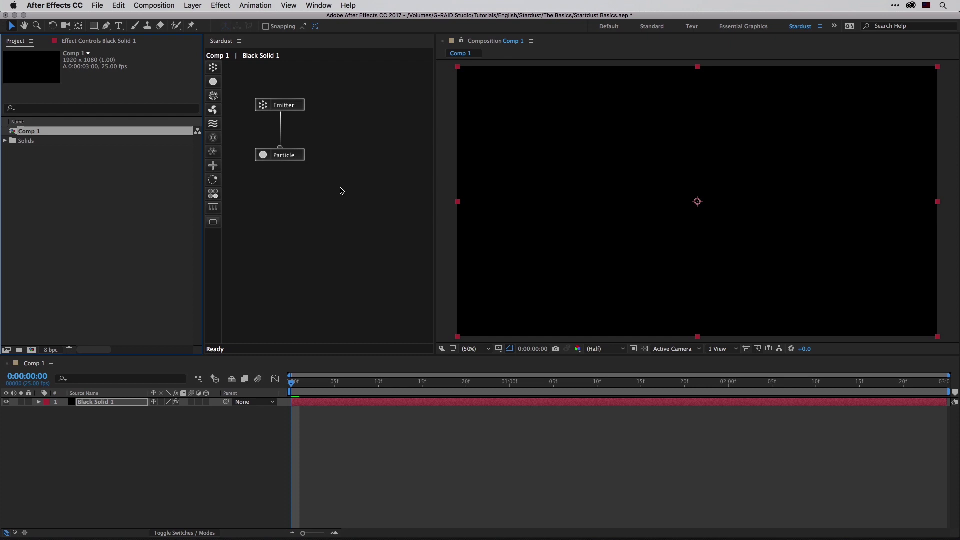
left_click(109, 43)
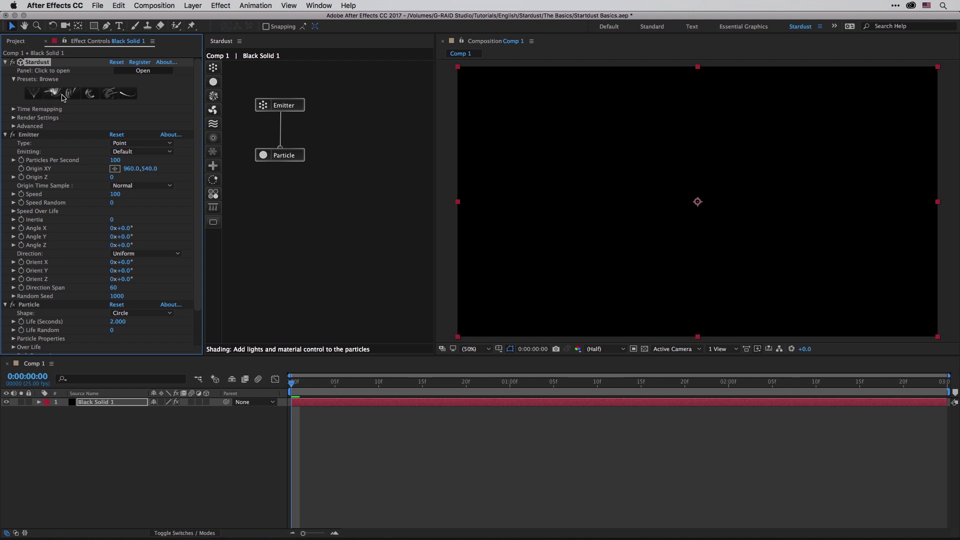
- Replace the Stardust setup with the Red Circles preset from the Backgrounds folder
left_click(109, 96)
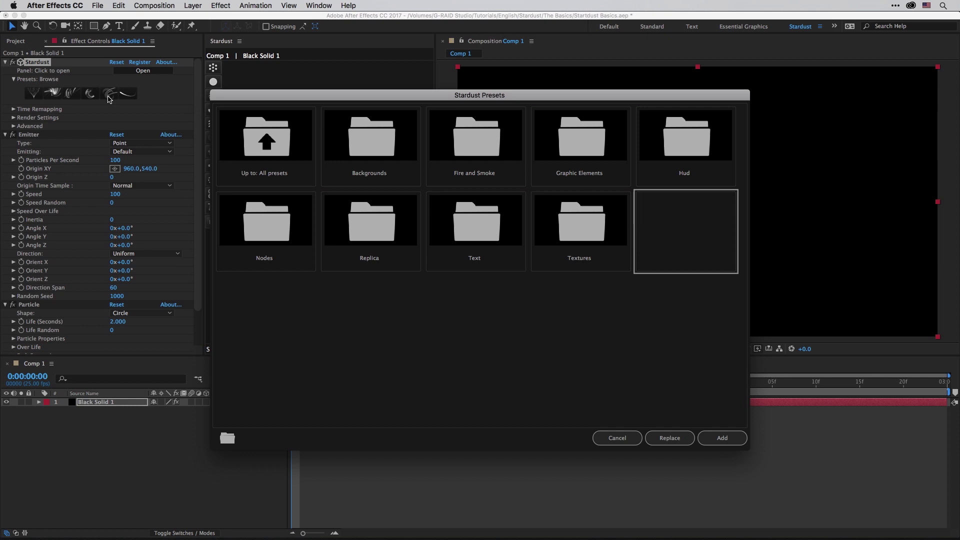
double_click(372, 147)
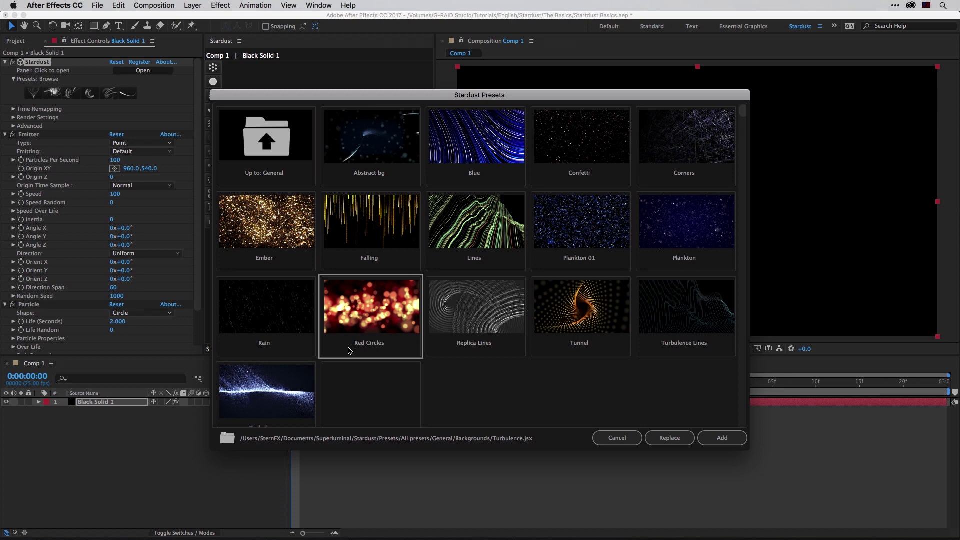
left_click(679, 438)
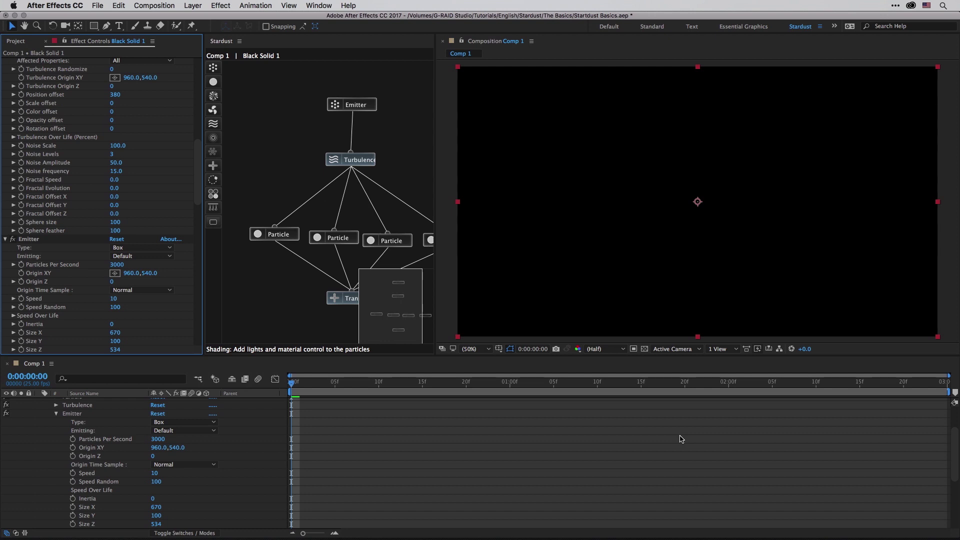
- Preview the red bokeh animation, stop at 0:00:01:18, and scroll Effect Controls to the top
key("space")
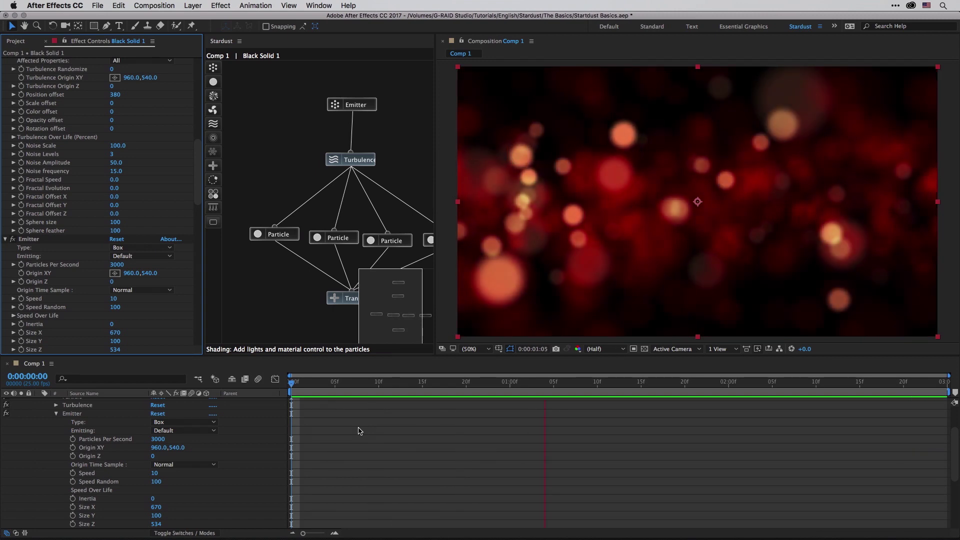
left_click(589, 385)
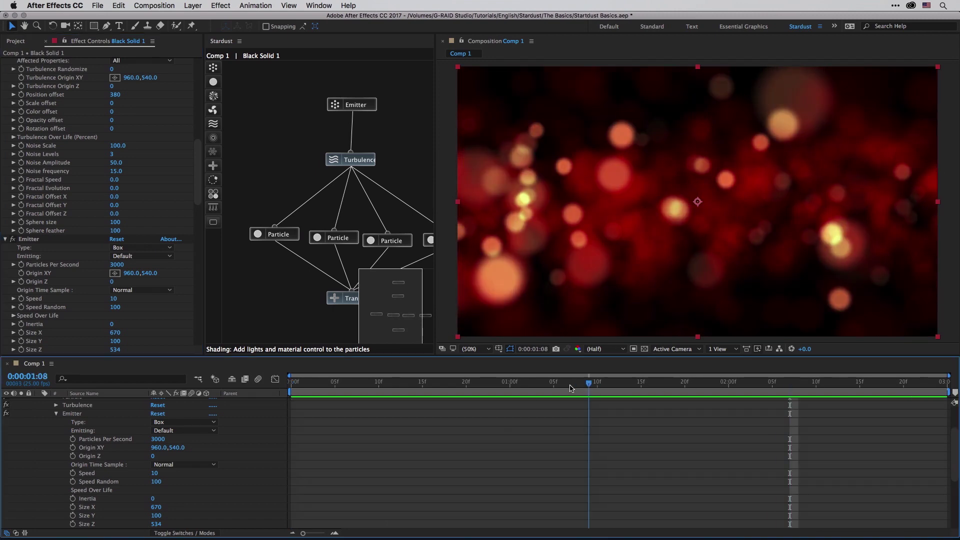
key("space")
scroll(192, 108, "up", 10)
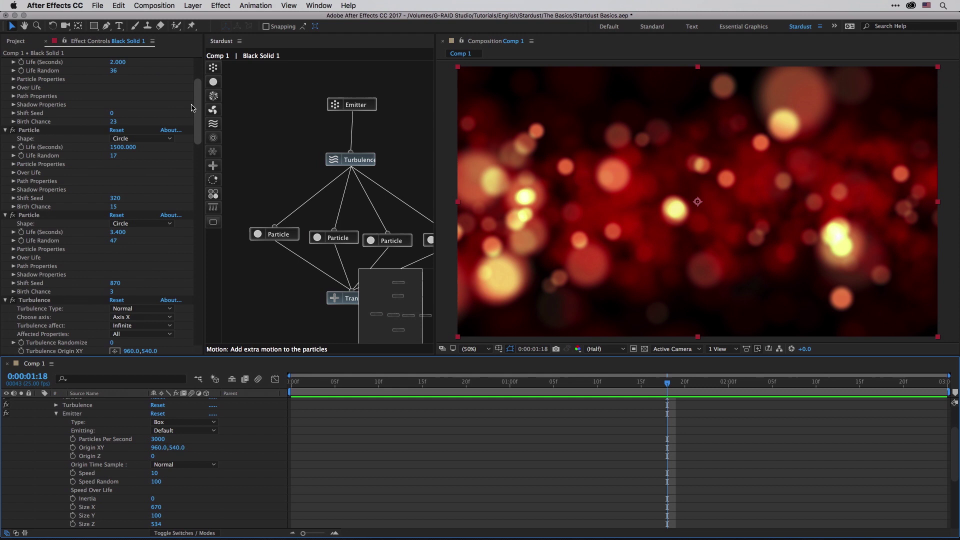
scroll(191, 107, "up", 5)
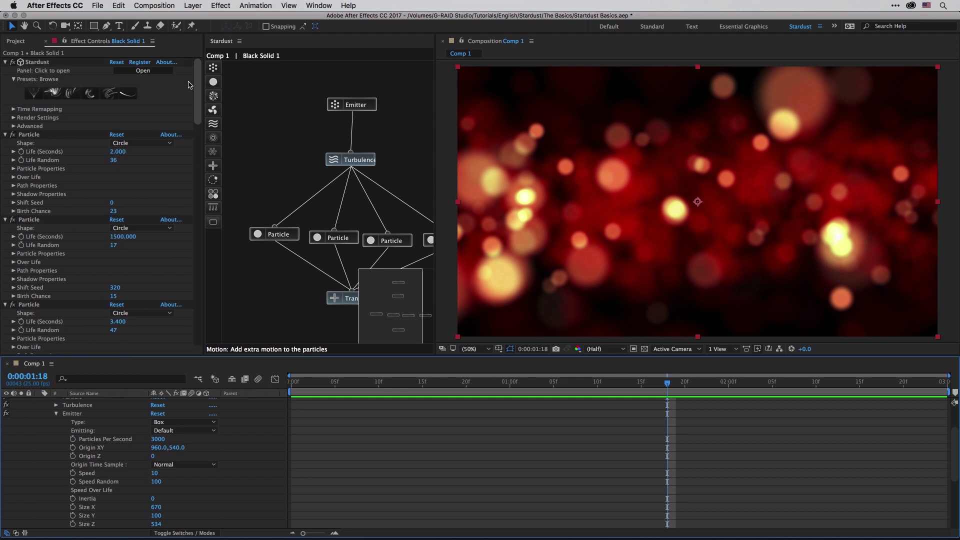
- Enable Stardust's Render Settings Preview mode with a Particle chance of 25
left_click(14, 109)
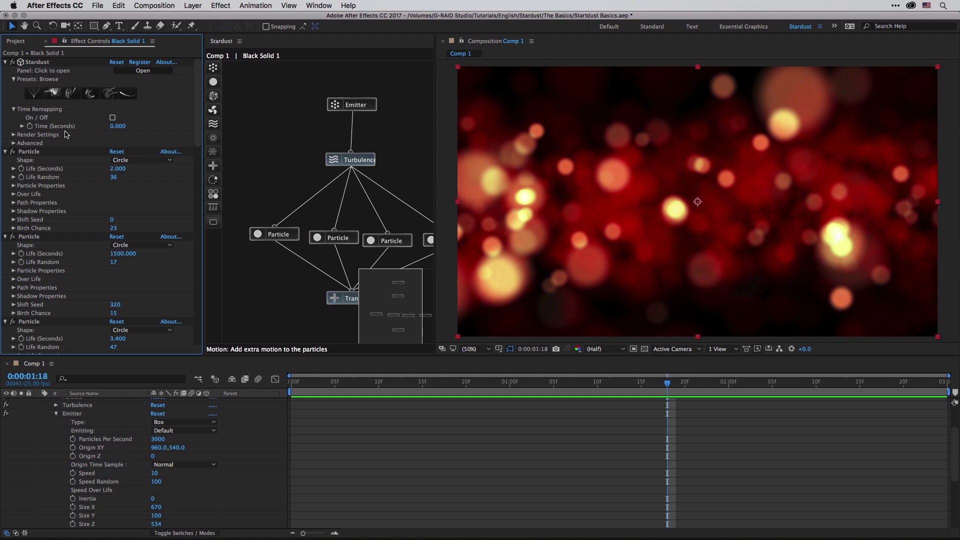
left_click(14, 109)
left_click(13, 118)
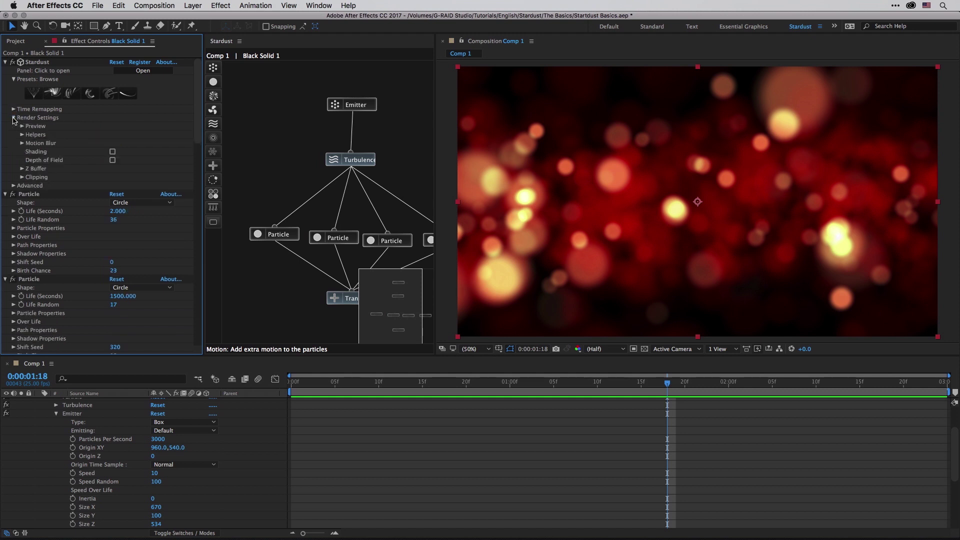
left_click(22, 126)
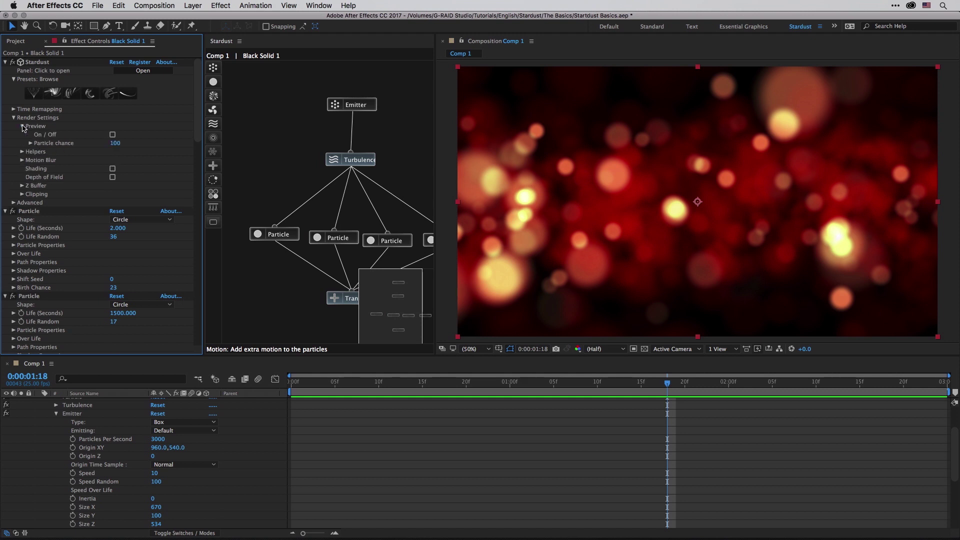
left_click(112, 135)
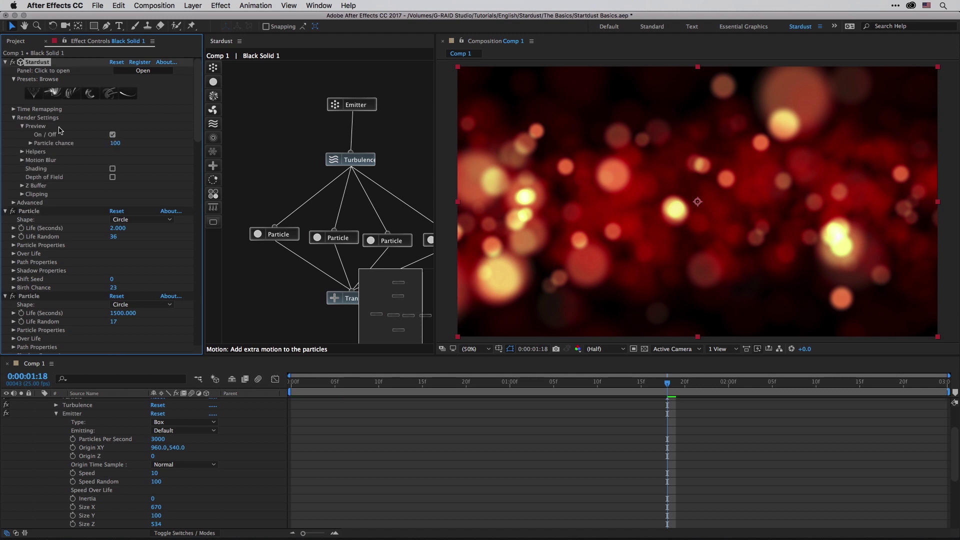
left_click(116, 143)
type("25")
key("Return")
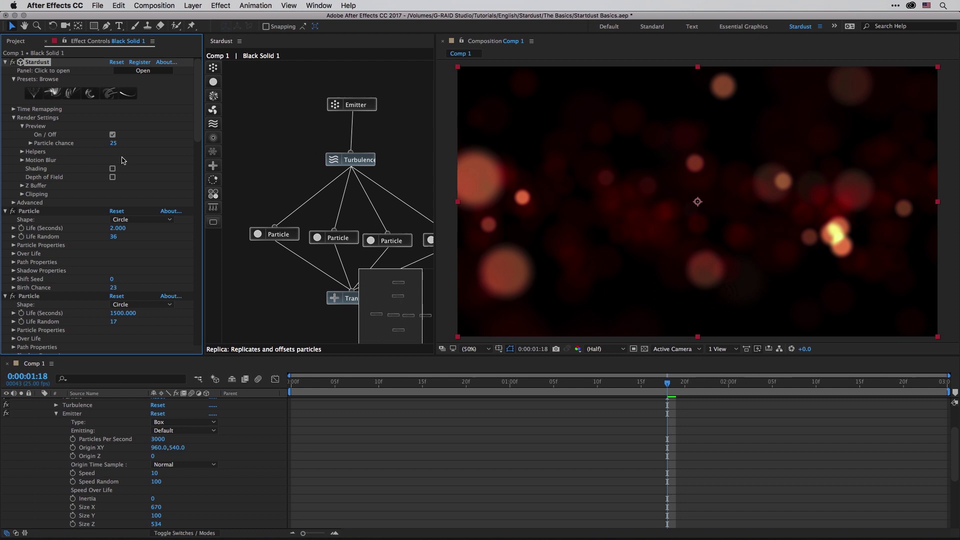
- Turn Preview off and enable Draw Helpers under Render Settings > Helpers
left_click(113, 135)
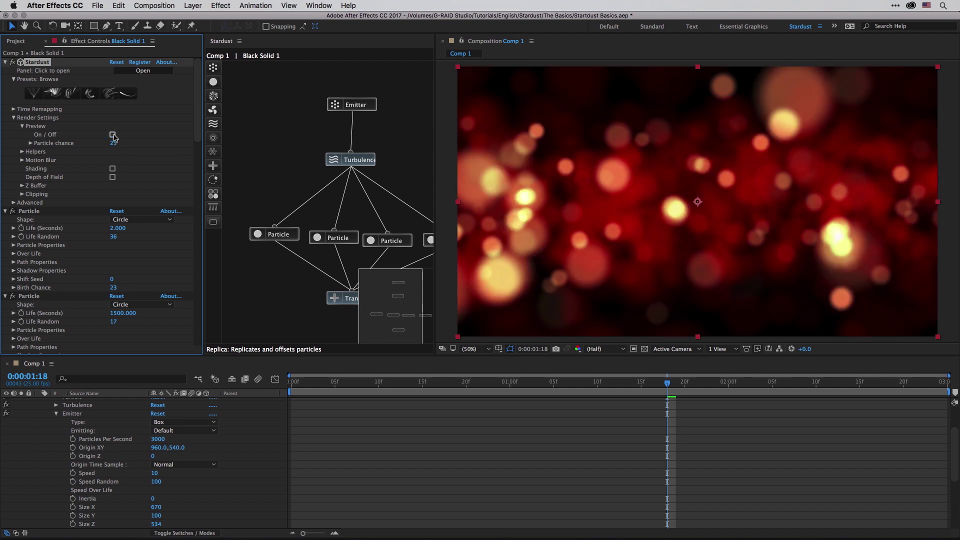
left_click(23, 127)
left_click(22, 135)
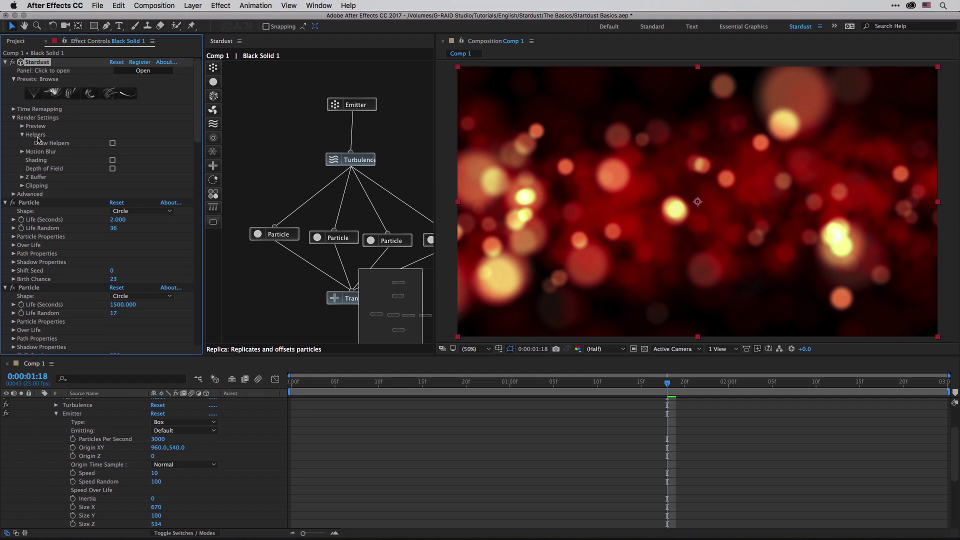
left_click(113, 144)
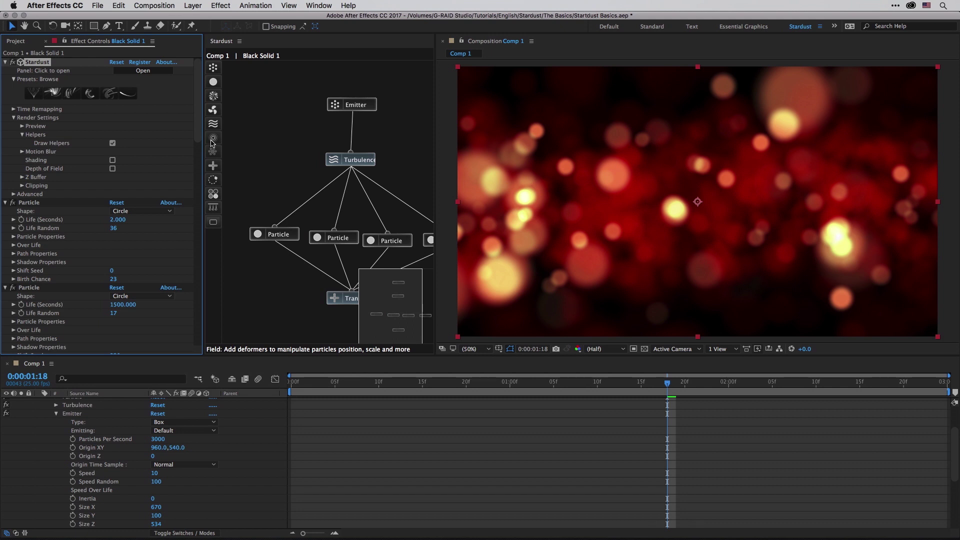
- Add a Field node to the Stardust graph and set its Field Type to Box
left_click_drag(212, 143, 276, 150)
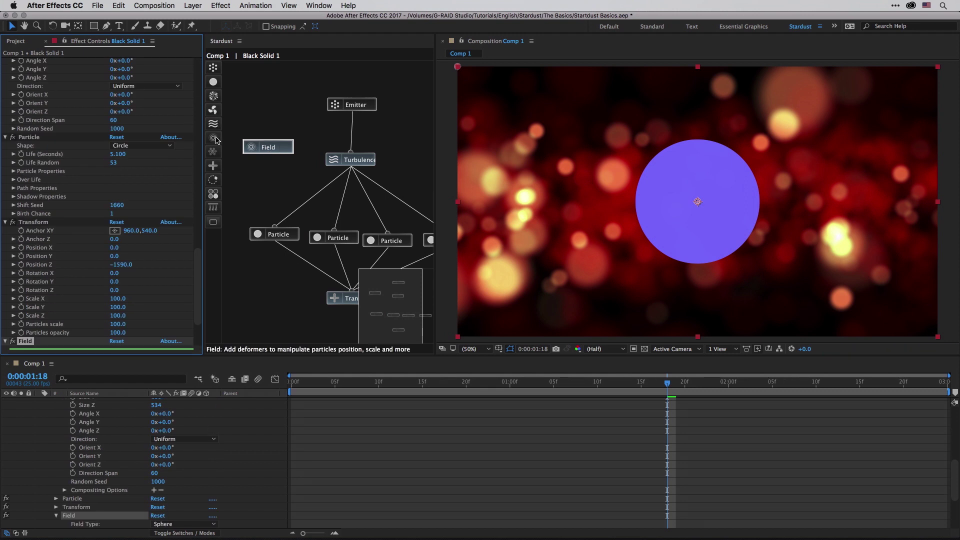
mouse_move(260, 148)
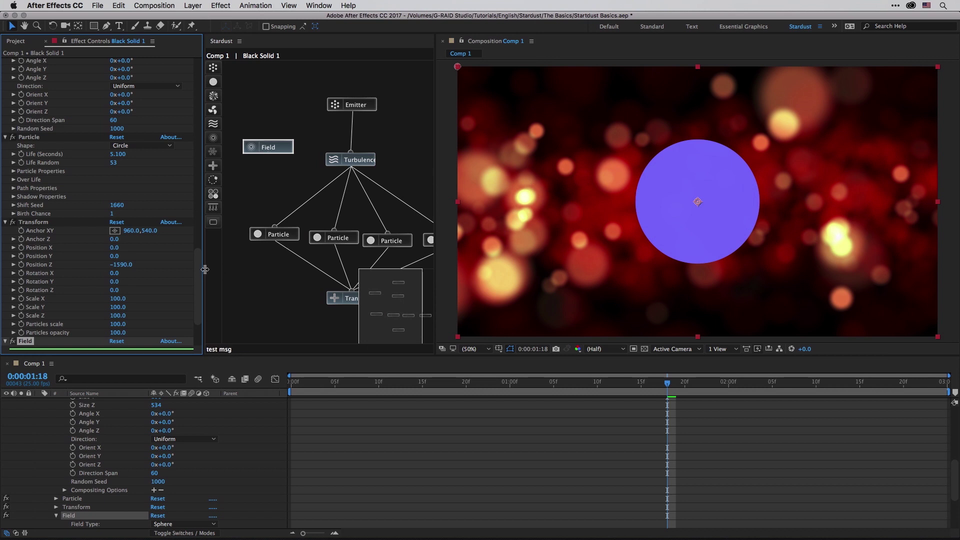
left_click_drag(199, 256, 199, 290)
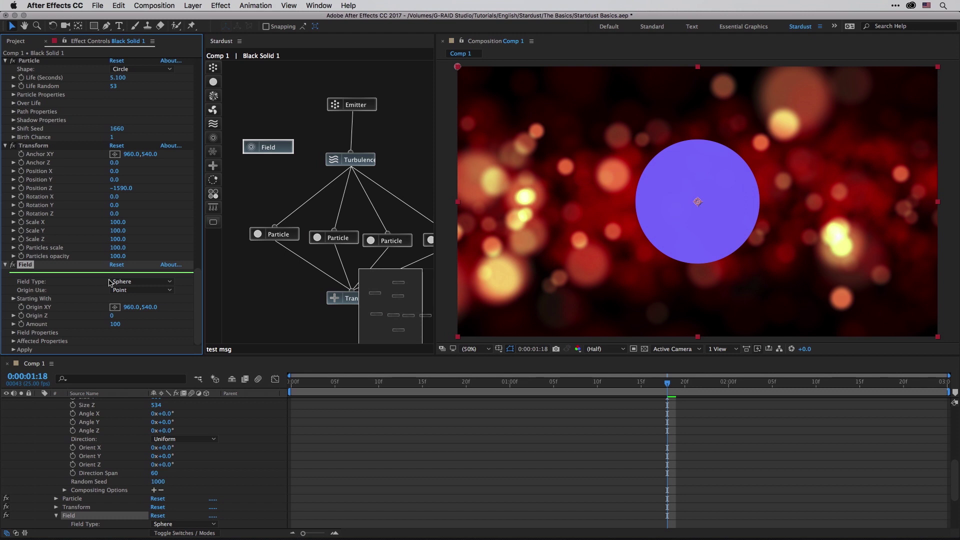
left_click(138, 282)
left_click(140, 302)
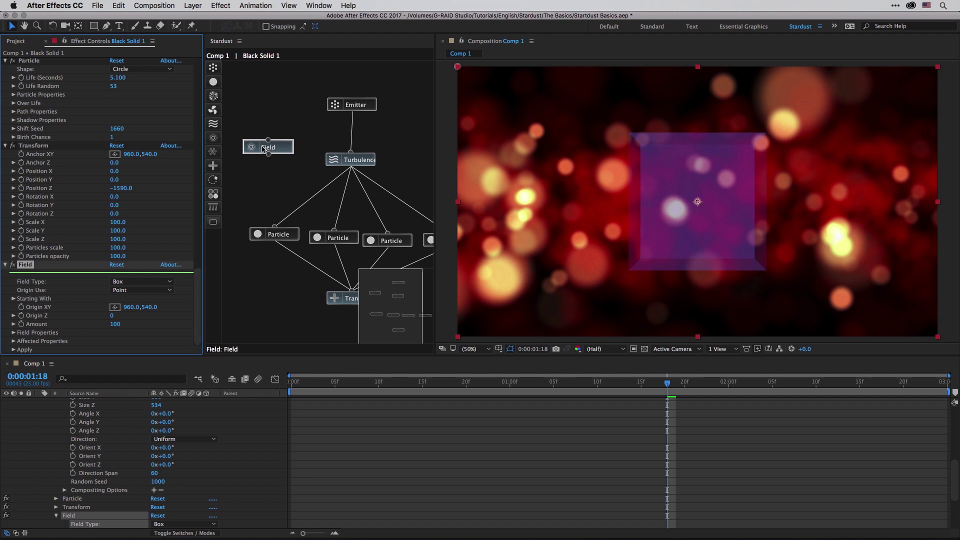
- Delete the Field node and uncheck Draw Helpers
key("Delete")
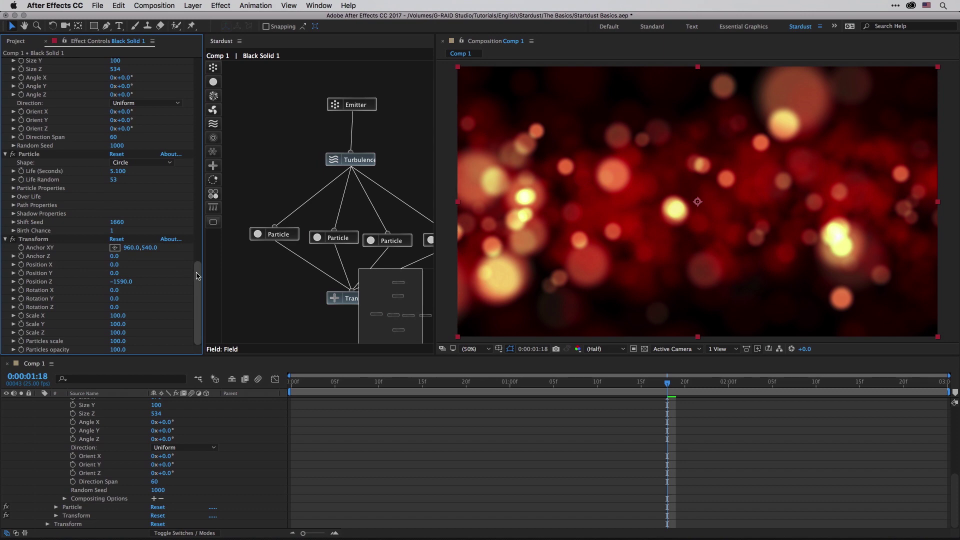
scroll(197, 276, "up", 20)
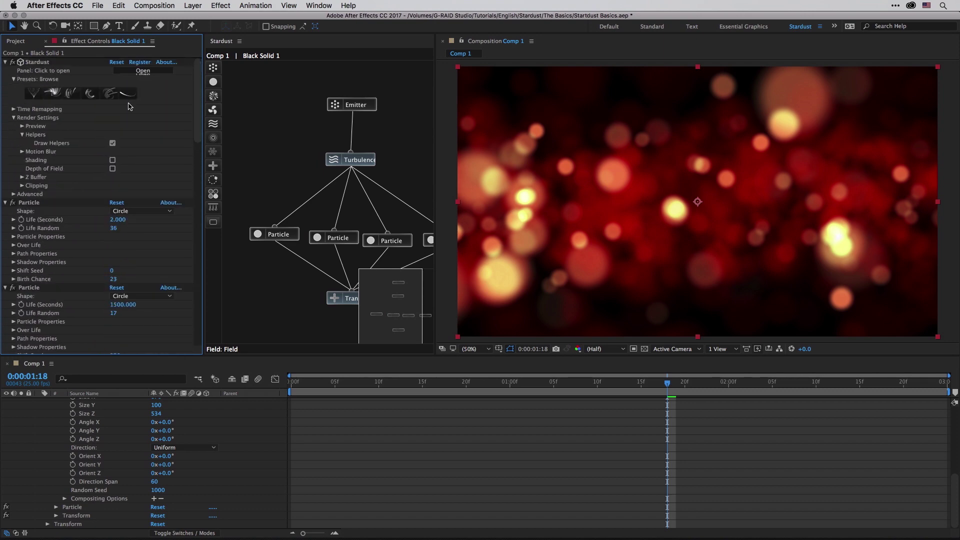
left_click(112, 143)
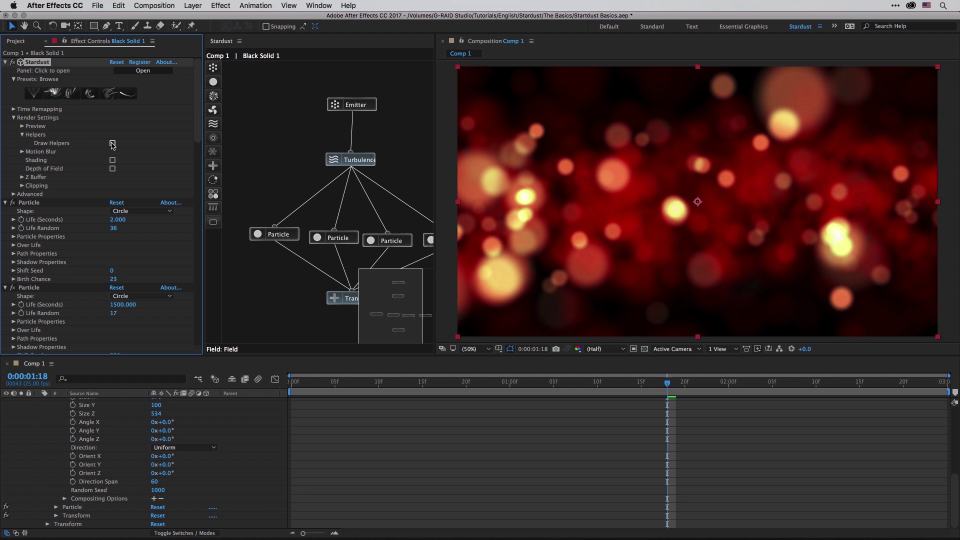
left_click(22, 135)
- Expand and collapse the Motion Blur, Render Settings and Advanced groups to review them
left_click(22, 143)
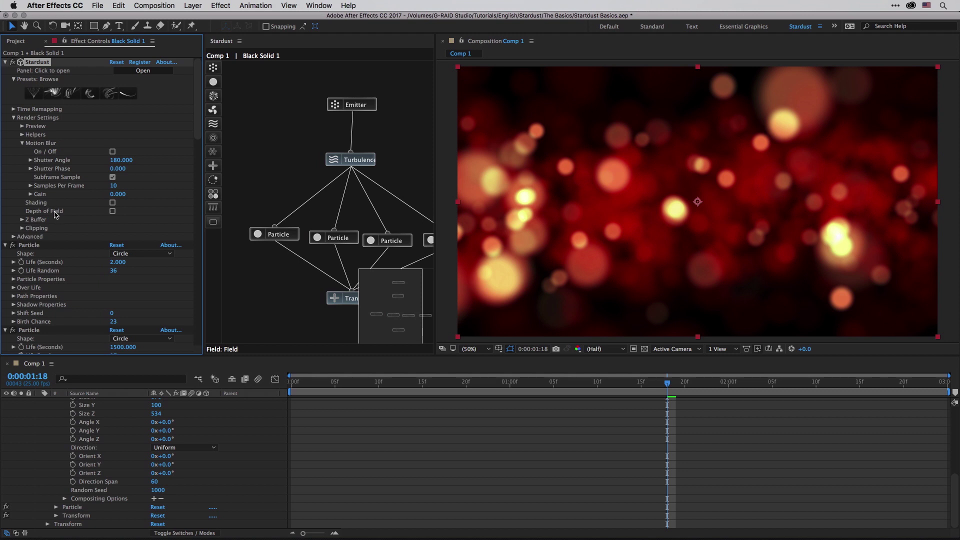
left_click(22, 144)
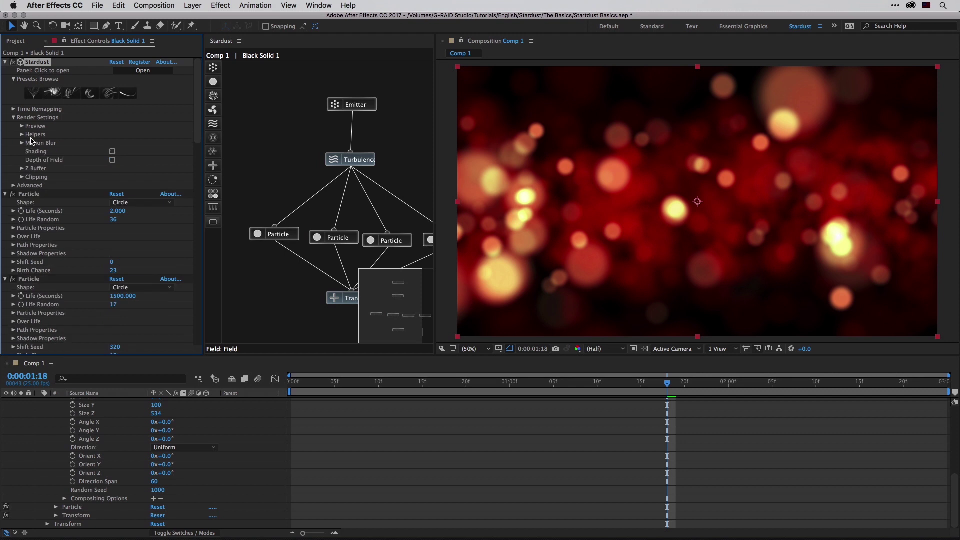
left_click(14, 118)
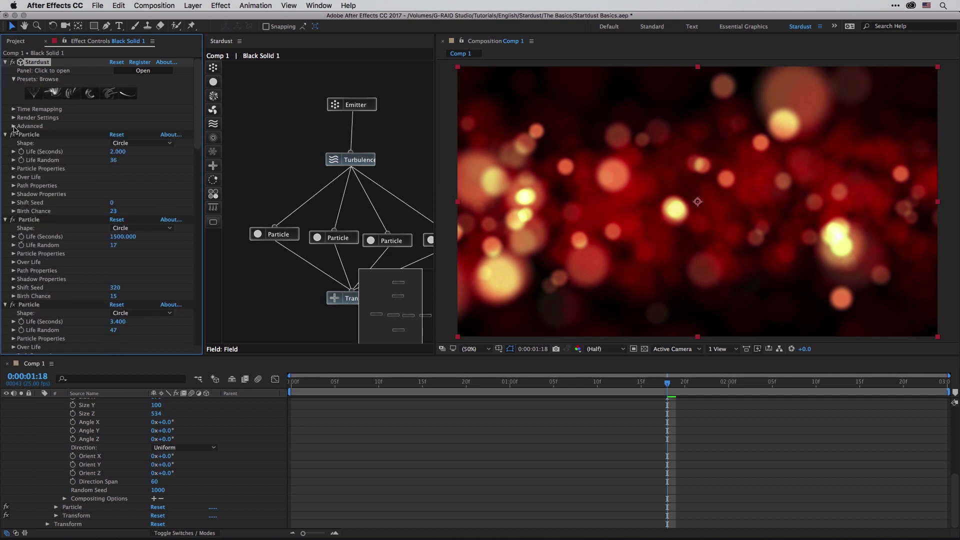
left_click(14, 127)
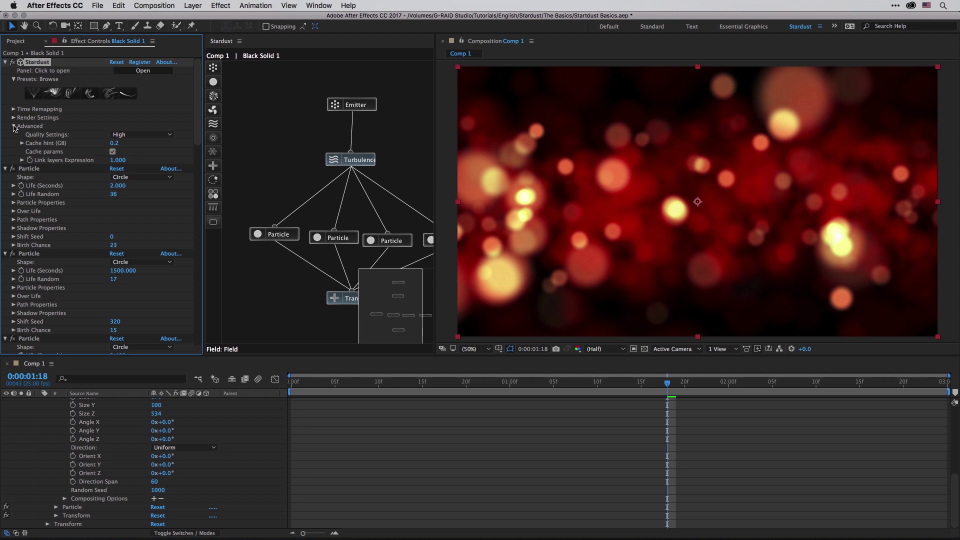
left_click(14, 126)
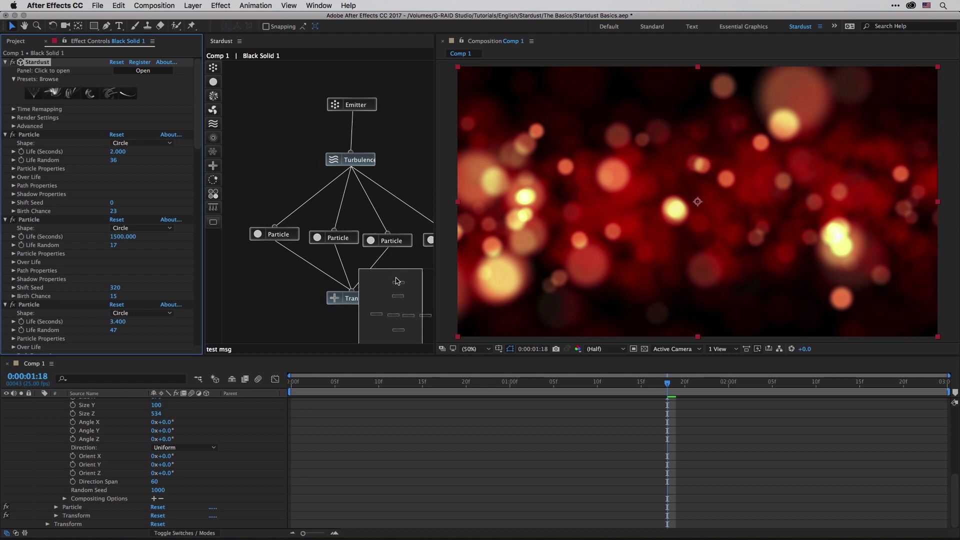
- Pan the Stardust node graph and widen its panel so every node is visible
left_click_drag(398, 293, 404, 293)
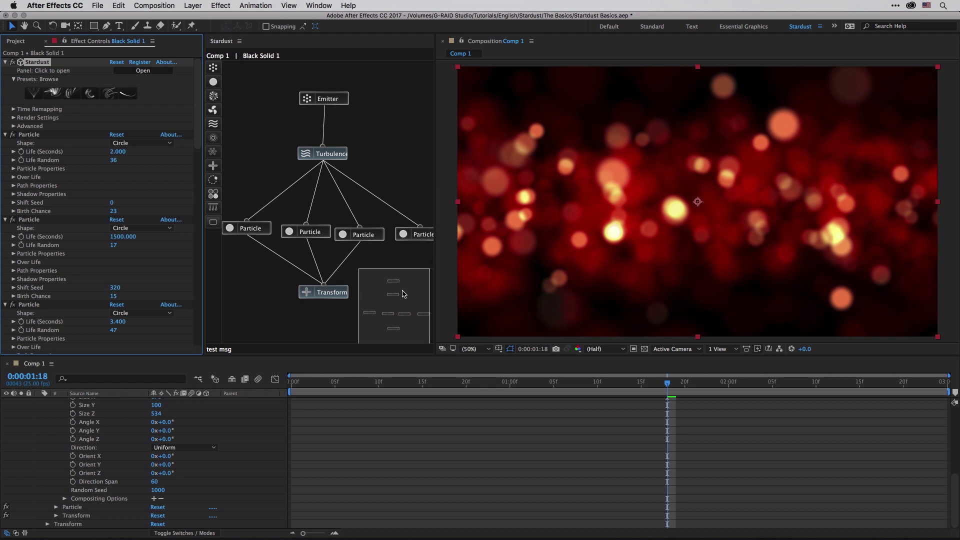
mouse_move(404, 294)
left_mouse_down()
mouse_move(394, 290)
mouse_move(407, 297)
left_mouse_up()
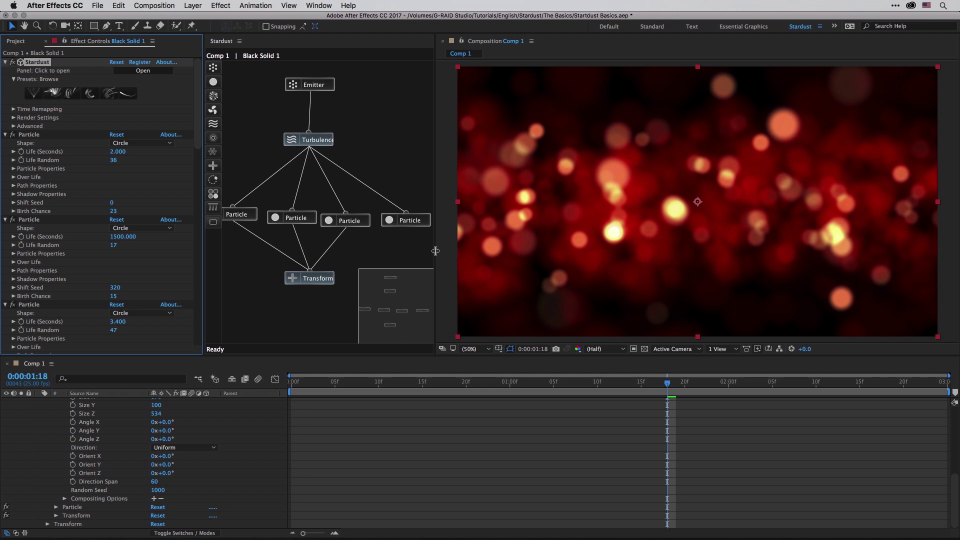
left_click_drag(435, 252, 458, 251)
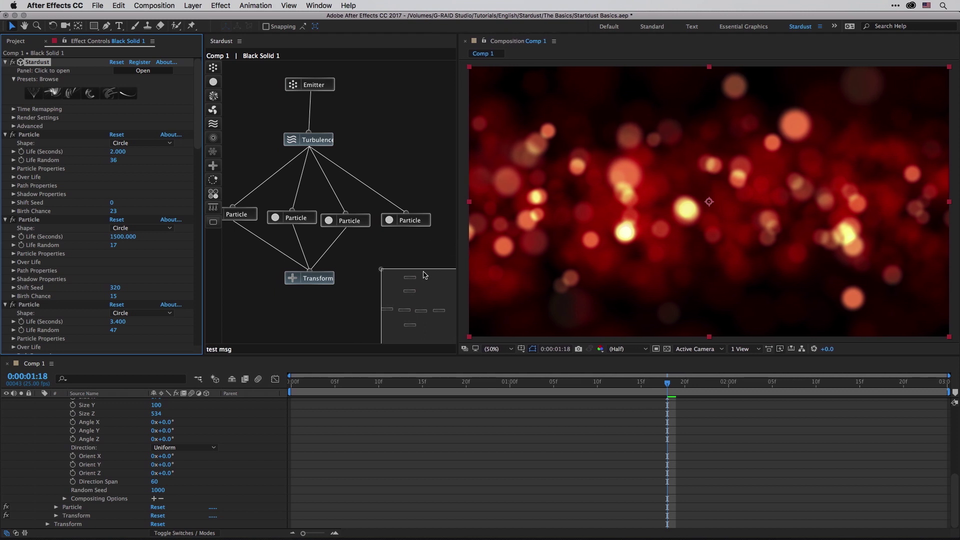
left_click_drag(425, 275, 412, 278)
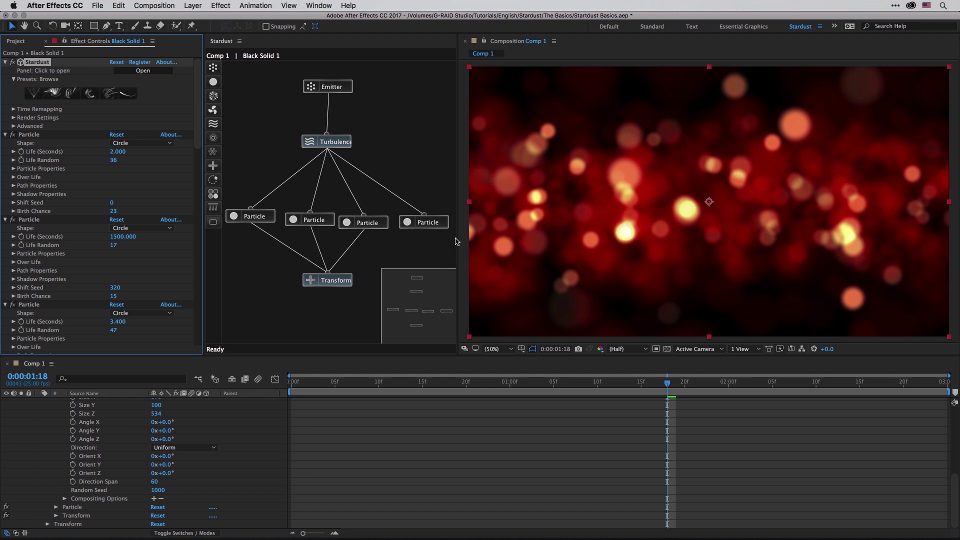
left_click_drag(458, 237, 466, 235)
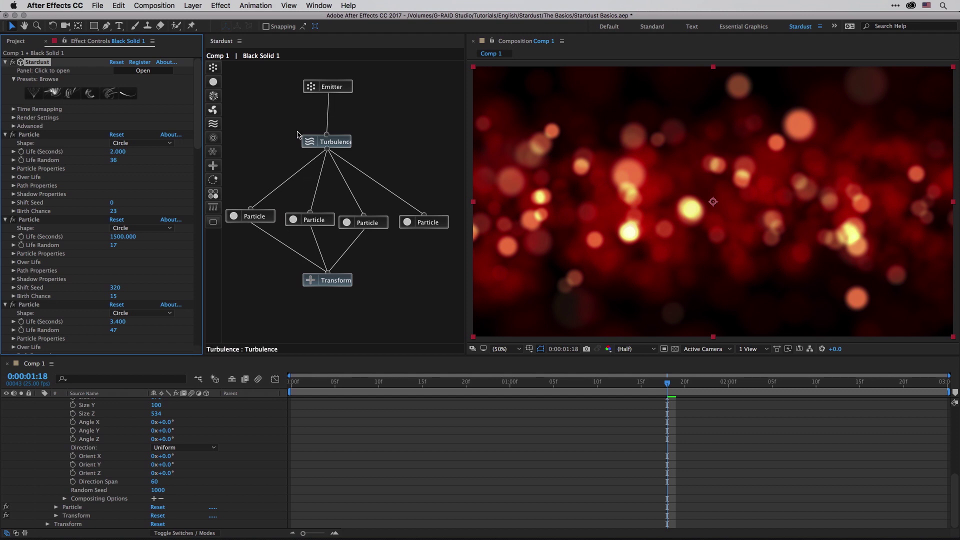
- Select the Emitter node and rename its effect to Box in Effect Controls
left_click(321, 90)
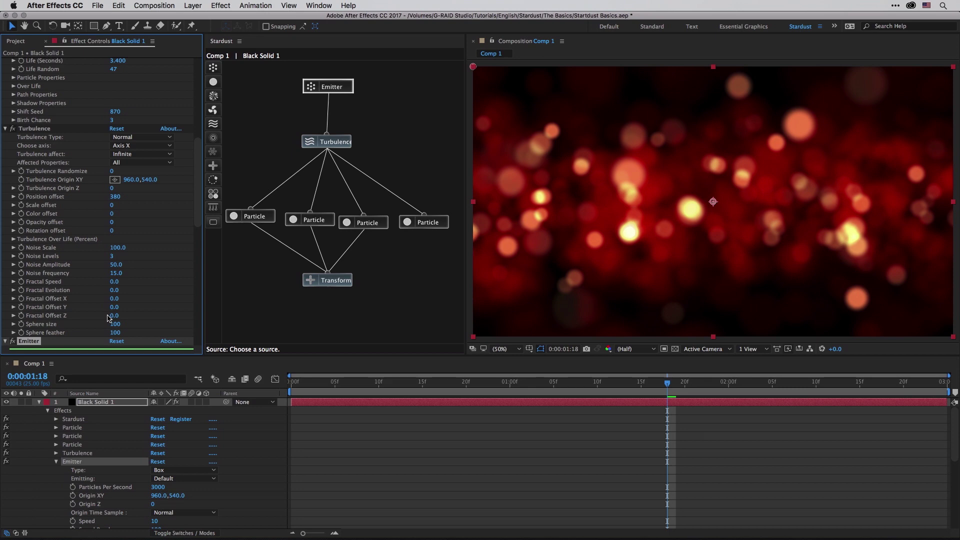
left_click_drag(198, 228, 198, 270)
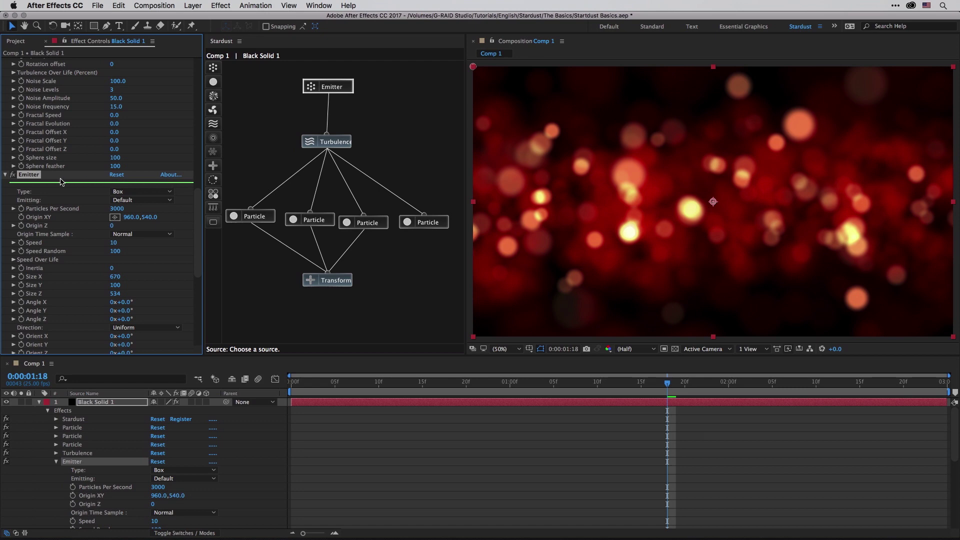
key("Return")
type("Box")
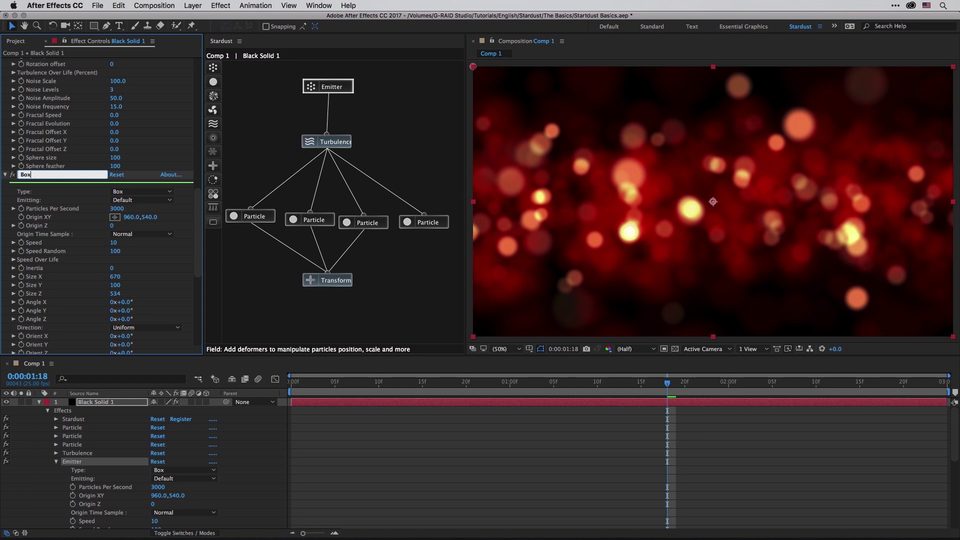
key("Return")
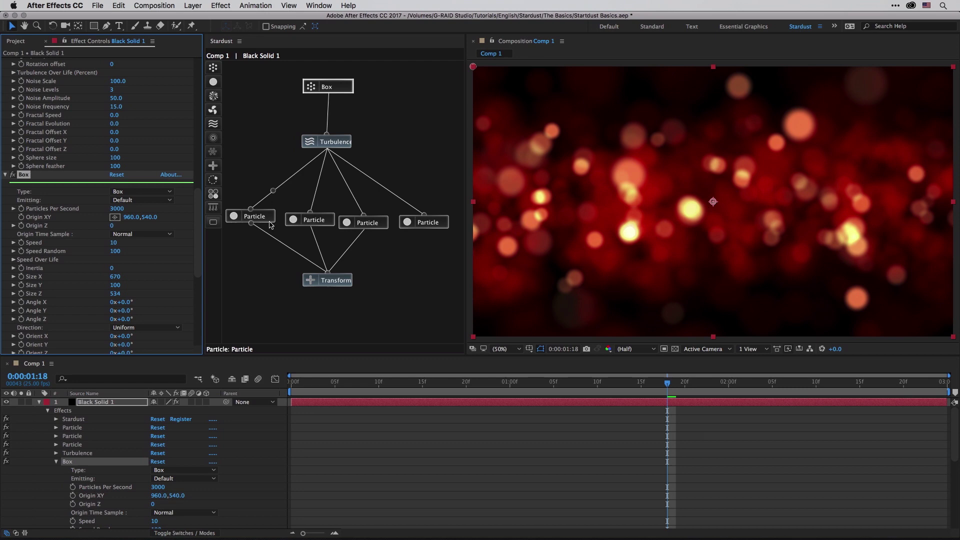
- Remove the leftmost Particle node so only three Particle nodes remain and the red particles disappear
left_click(254, 220)
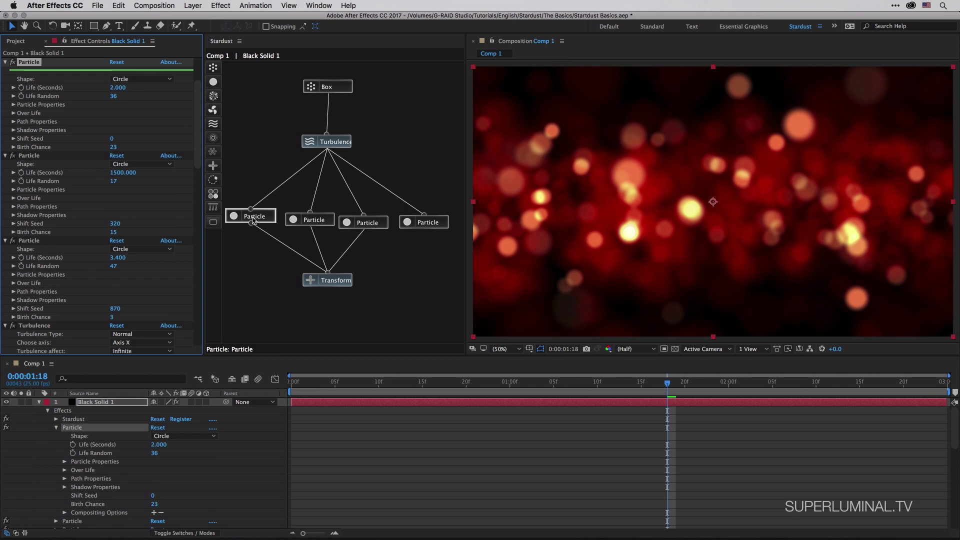
key("Delete")
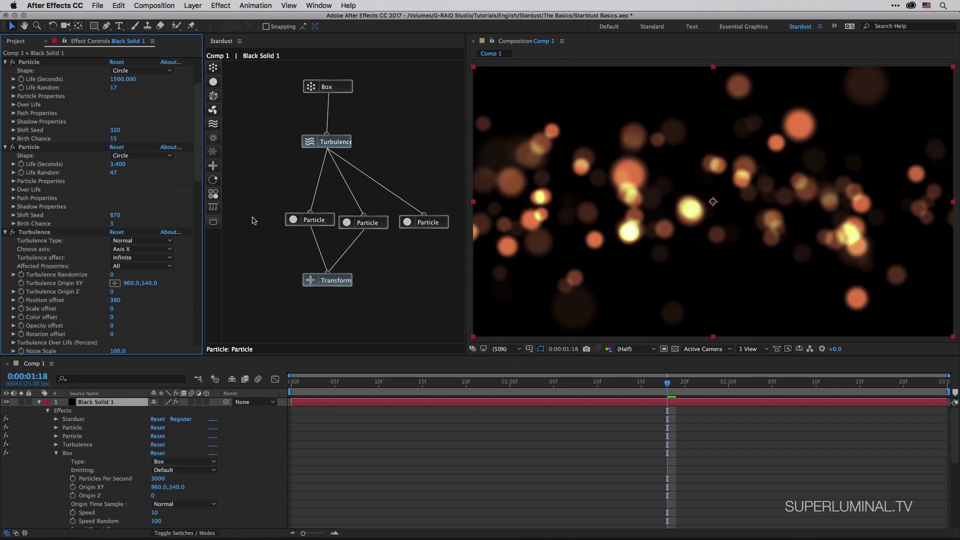